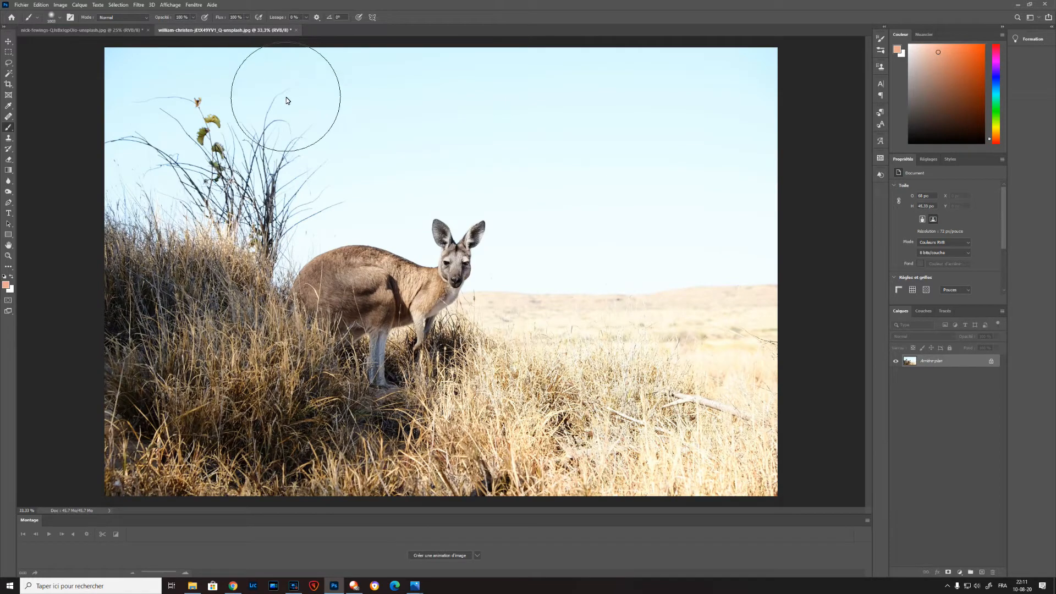
In the forest photo, duplicate the background layer, set the copy's blend mode to Superposition and compare the image with and without it
{"action": "left_click", "coordinate": [95, 32]}
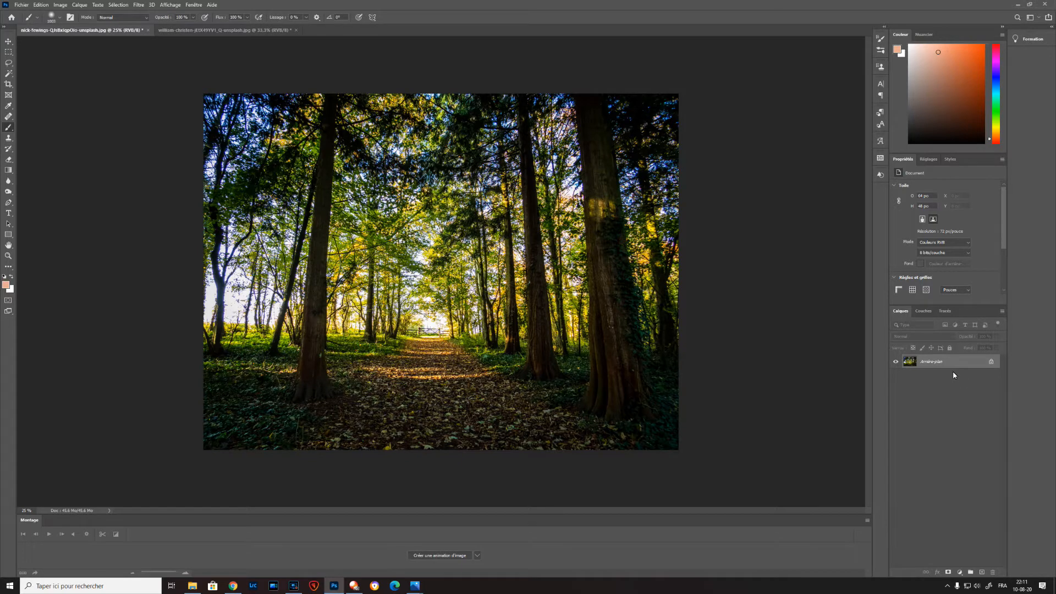
{"action": "key", "text": "ctrl+j"}
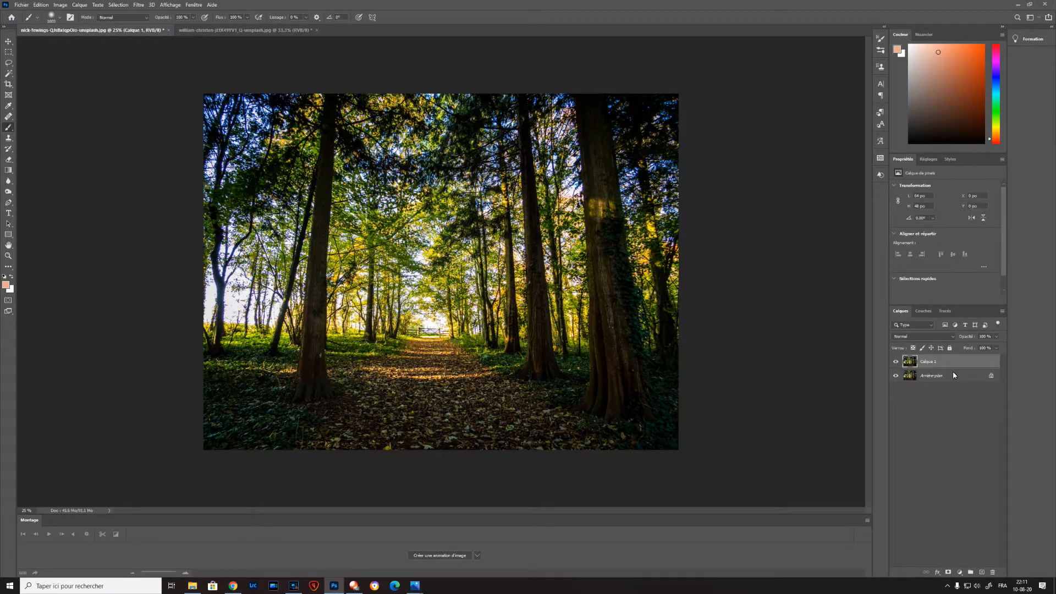
{"action": "left_click", "coordinate": [936, 337]}
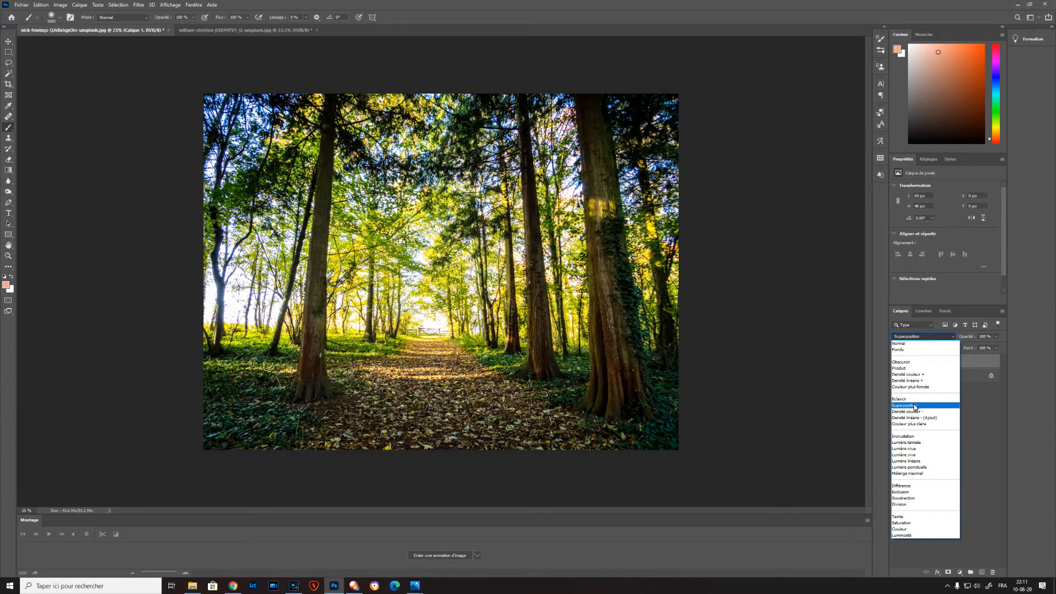
{"action": "left_click", "coordinate": [914, 405]}
{"action": "left_click", "coordinate": [896, 361]}
{"action": "left_click", "coordinate": [895, 361]}
{"action": "left_click", "coordinate": [895, 361]}
{"action": "left_click", "coordinate": [896, 362]}
{"action": "left_click", "coordinate": [895, 361]}
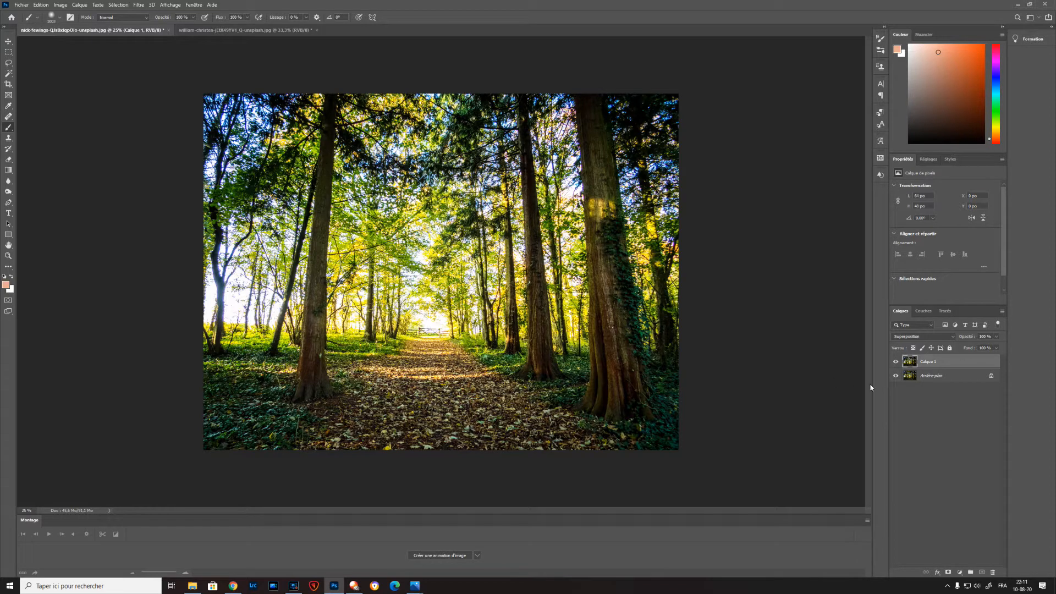
In the duplicate layer's blending options, split the white slider of Calque du dessous to 0 / about 163
{"action": "left_click", "coordinate": [937, 571]}
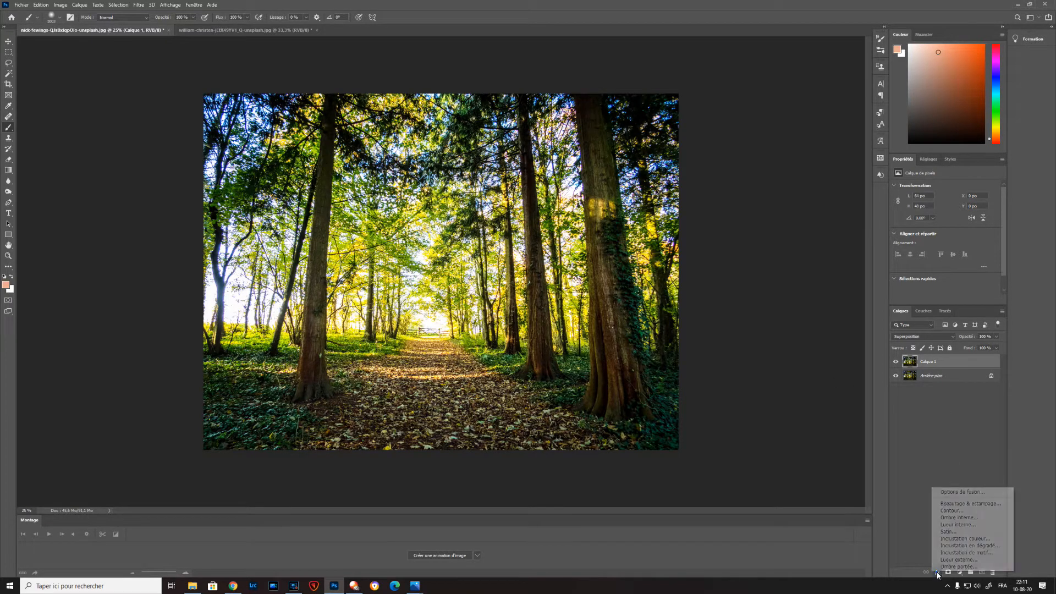
{"action": "left_click", "coordinate": [960, 491]}
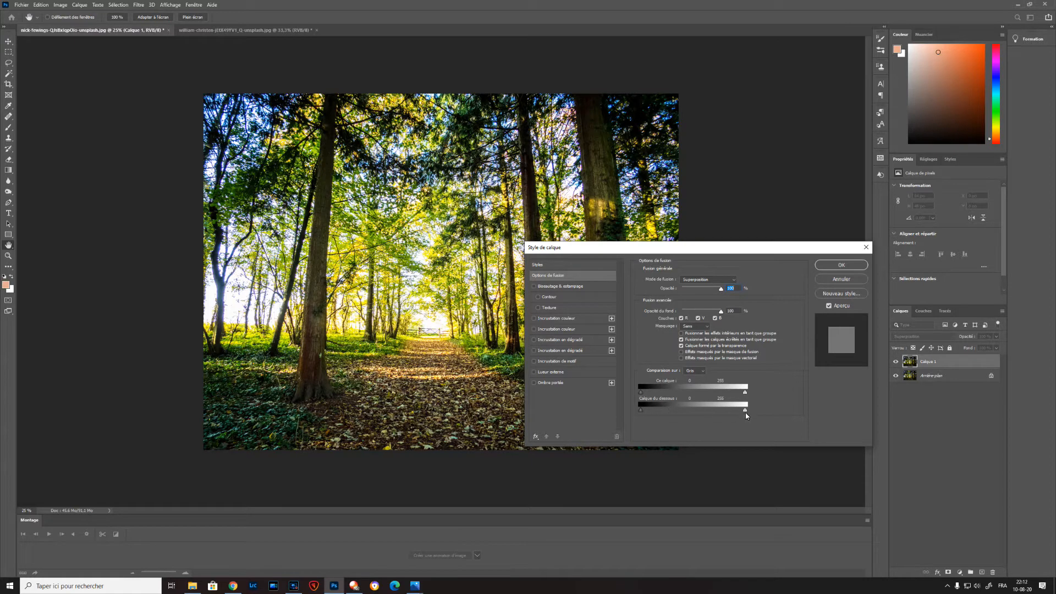
{"action": "left_click_drag", "start_coordinate": [745, 411], "coordinate": [737, 410]}
{"action": "key", "text": "alt"}
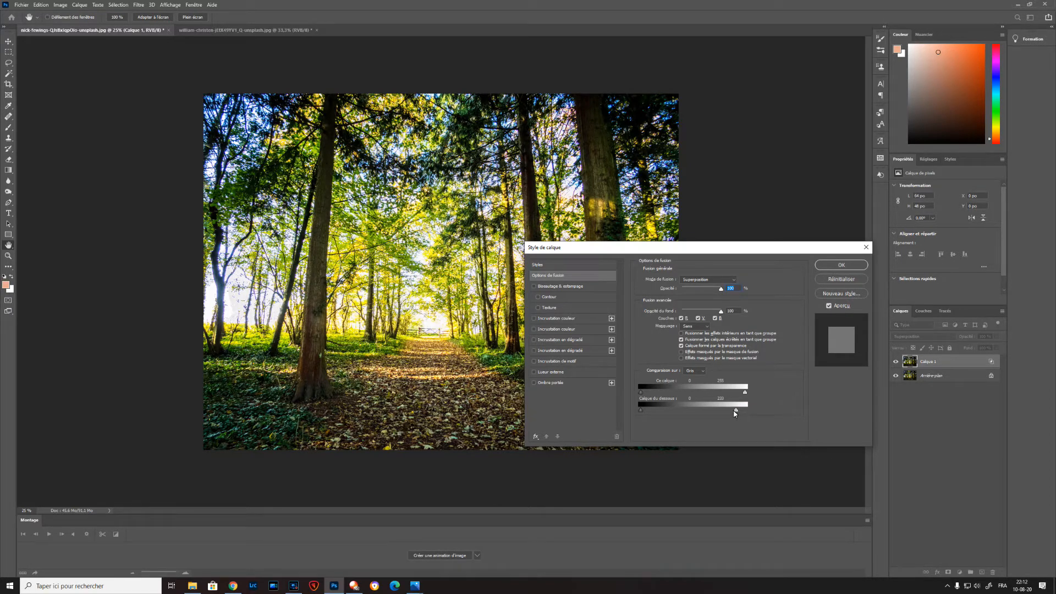
{"action": "left_click_drag", "start_coordinate": [736, 410], "coordinate": [629, 406]}
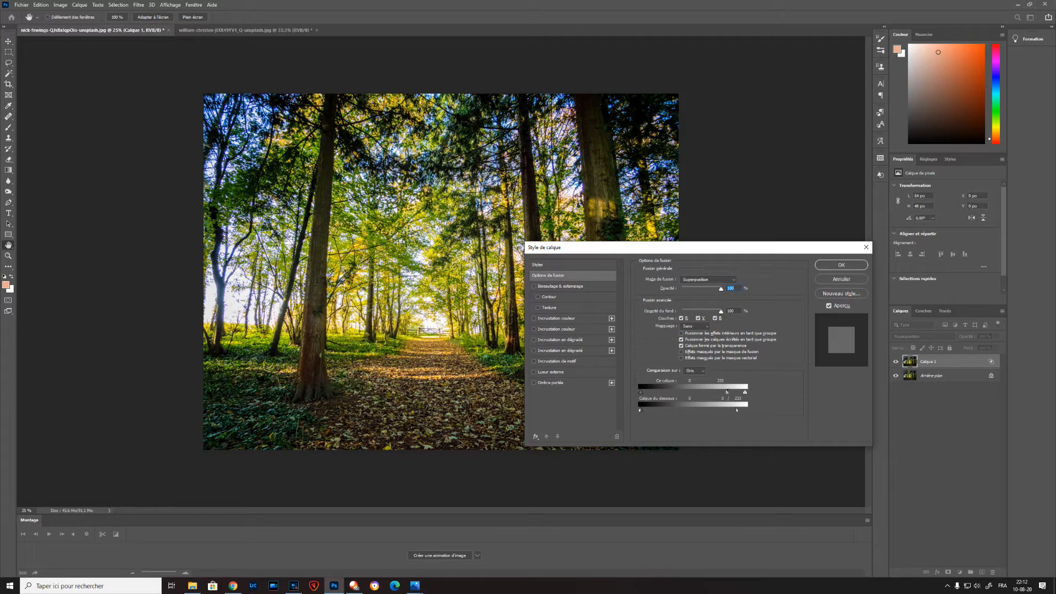
{"action": "left_click_drag", "start_coordinate": [737, 410], "coordinate": [711, 412]}
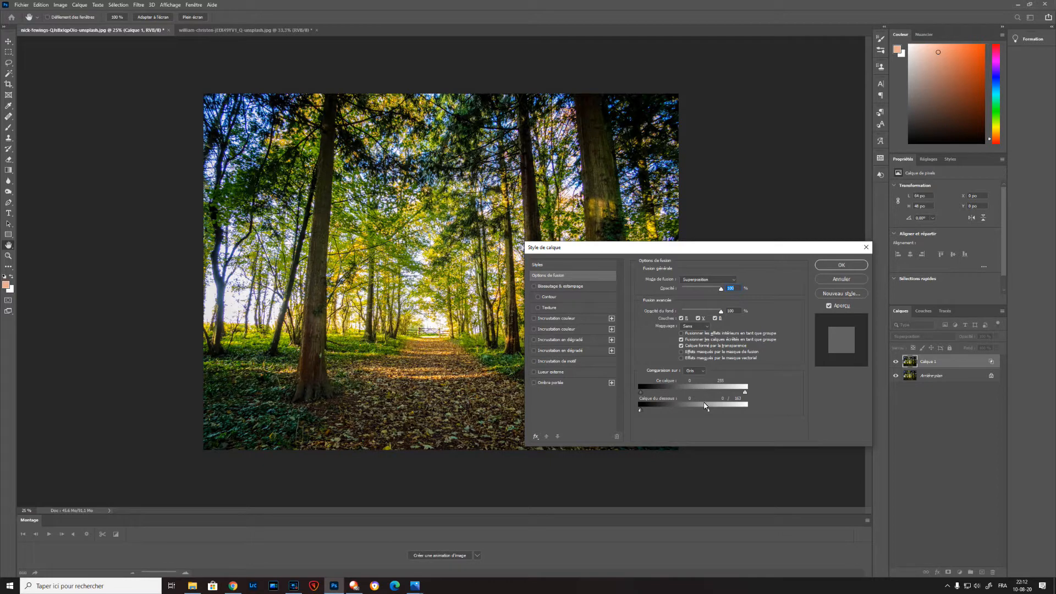
{"action": "left_click", "coordinate": [844, 266]}
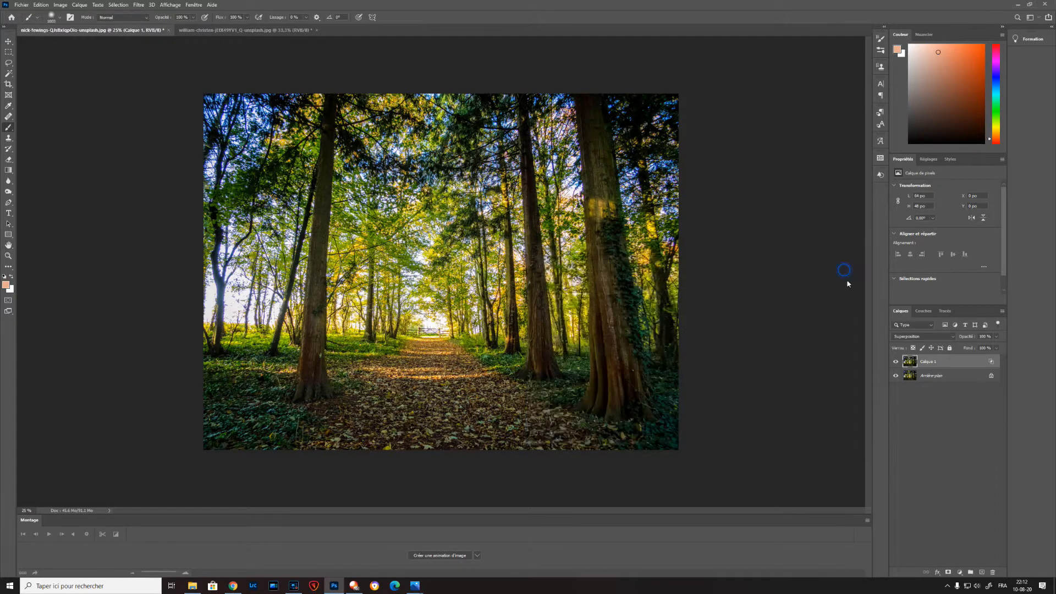
Compare the forest photo with the brightening layer hidden and shown, and switch to the kangaroo photo
{"action": "left_click", "coordinate": [896, 362]}
{"action": "left_click", "coordinate": [896, 361]}
{"action": "left_click", "coordinate": [896, 362]}
{"action": "left_click", "coordinate": [897, 362]}
{"action": "left_click", "coordinate": [896, 362]}
{"action": "left_click", "coordinate": [897, 362]}
{"action": "left_click", "coordinate": [896, 362]}
{"action": "left_click", "coordinate": [897, 361]}
{"action": "left_click", "coordinate": [244, 31]}
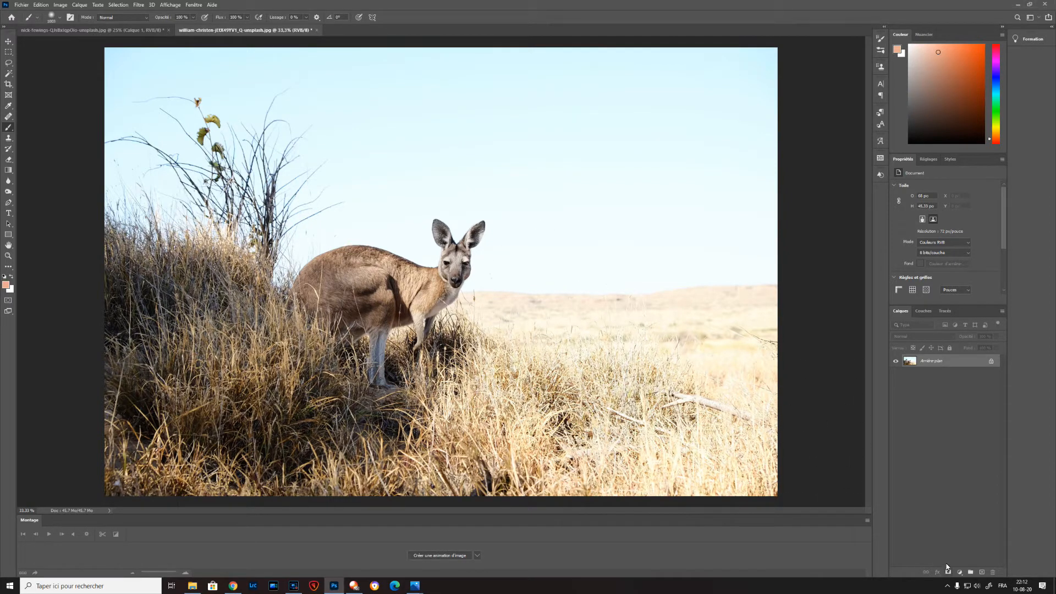
Duplicate the kangaroo photo's background layer and set the copy's blend mode to Produit
{"action": "key", "text": "ctrl+j"}
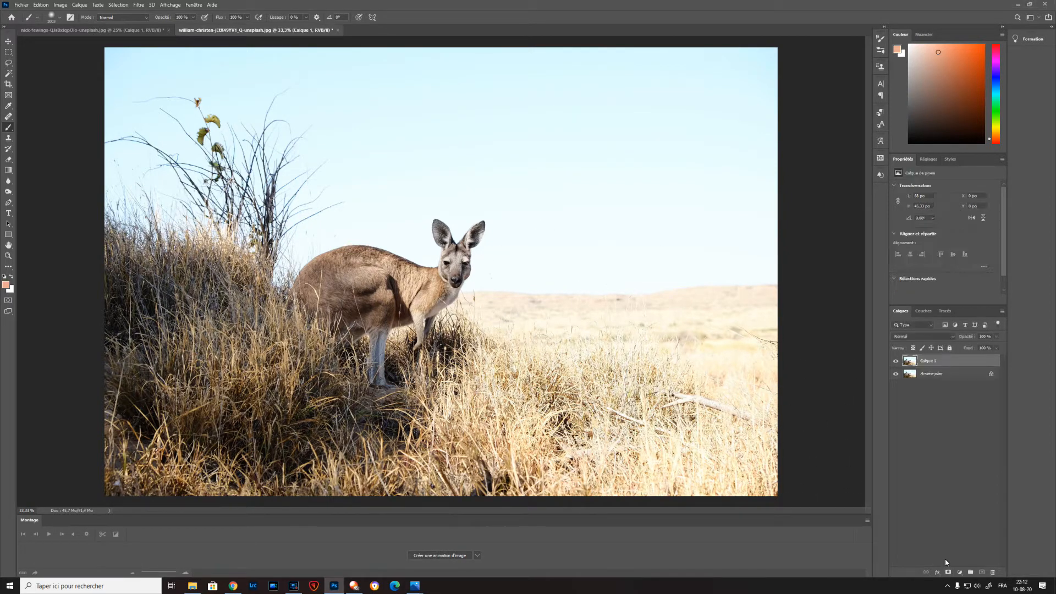
{"action": "left_click", "coordinate": [935, 337]}
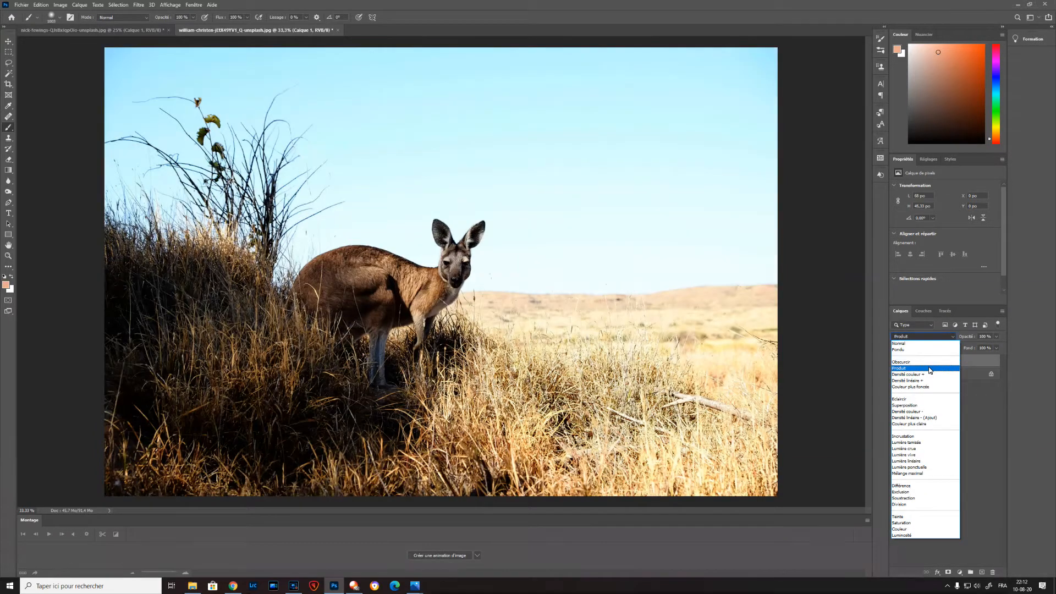
{"action": "left_click", "coordinate": [929, 367]}
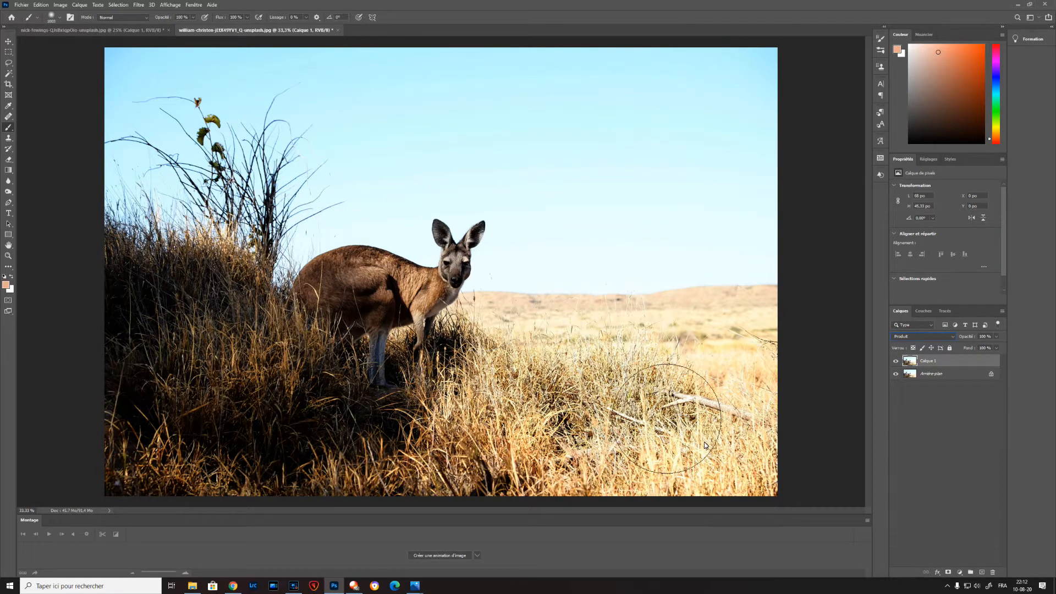
In the duplicate's blending options, split the black slider of Calque du dessous, moving its upper half to 255 and raising its lower half
{"action": "left_click", "coordinate": [937, 572]}
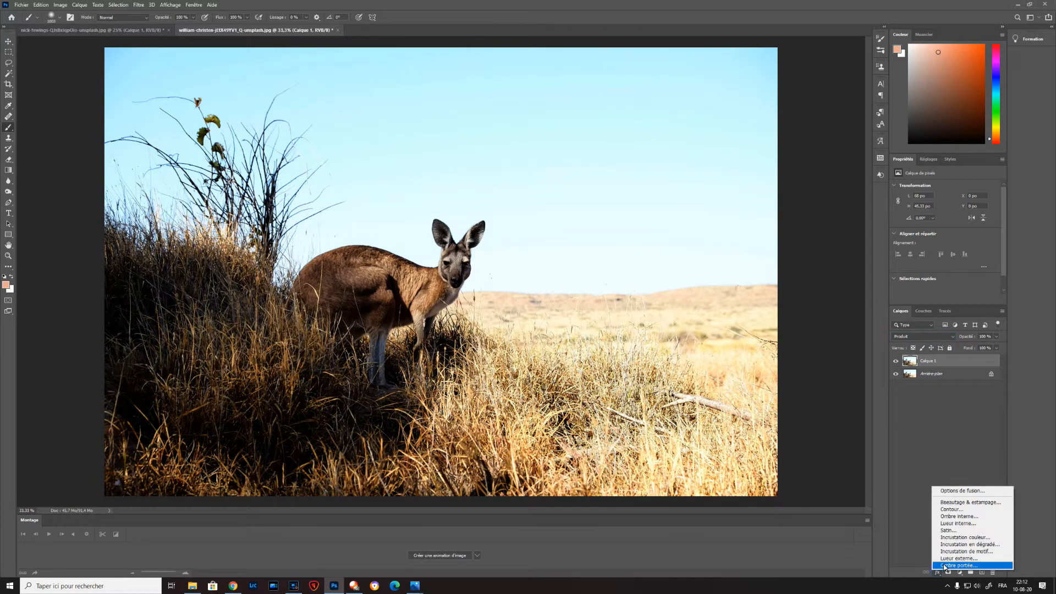
{"action": "left_click", "coordinate": [959, 491]}
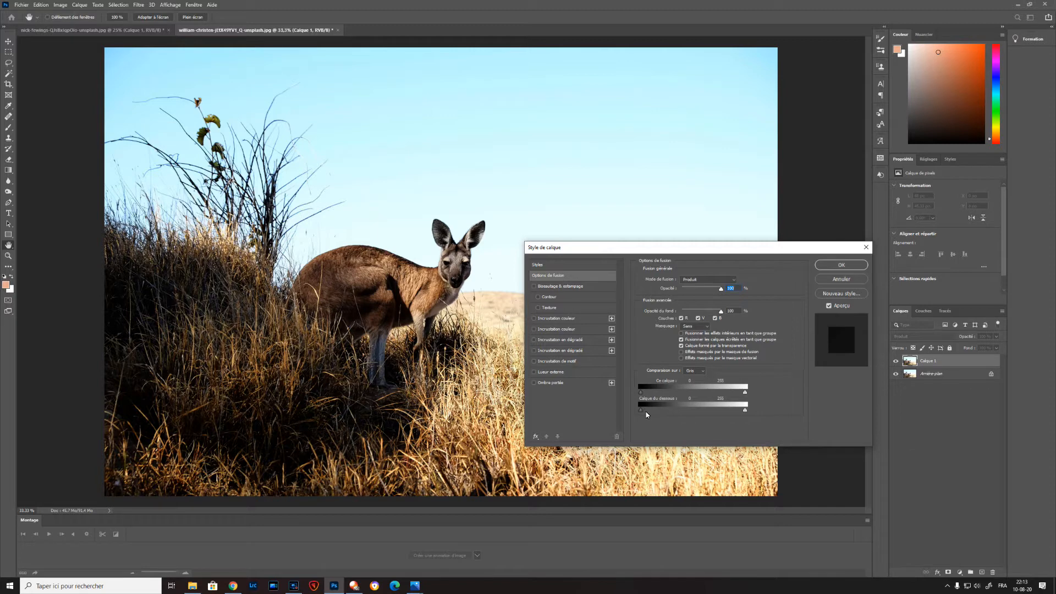
{"action": "key", "text": "alt"}
{"action": "left_click_drag", "start_coordinate": [642, 410], "coordinate": [755, 413]}
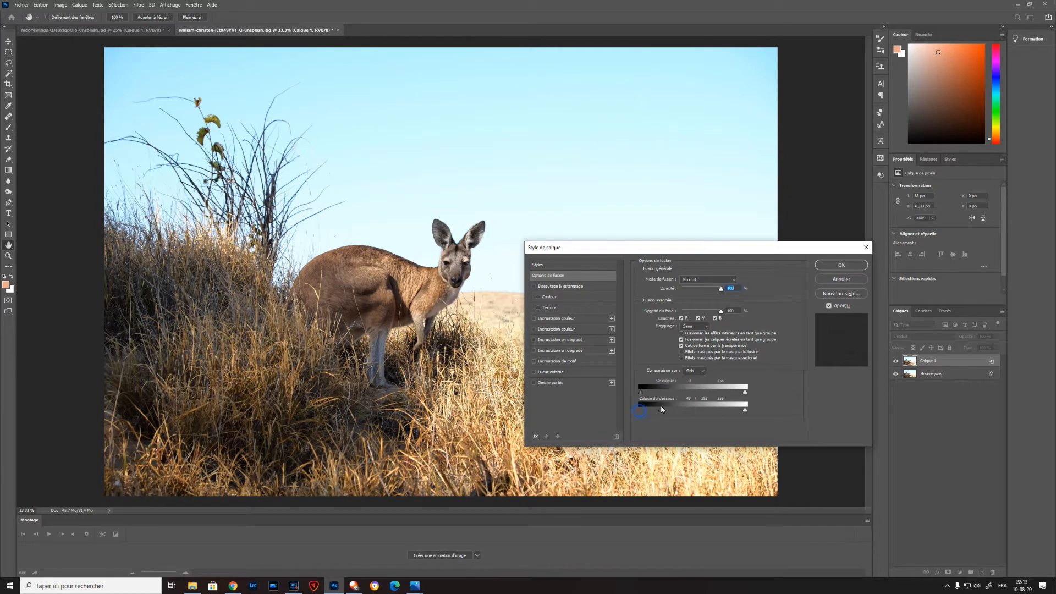
{"action": "left_click", "coordinate": [848, 267]}
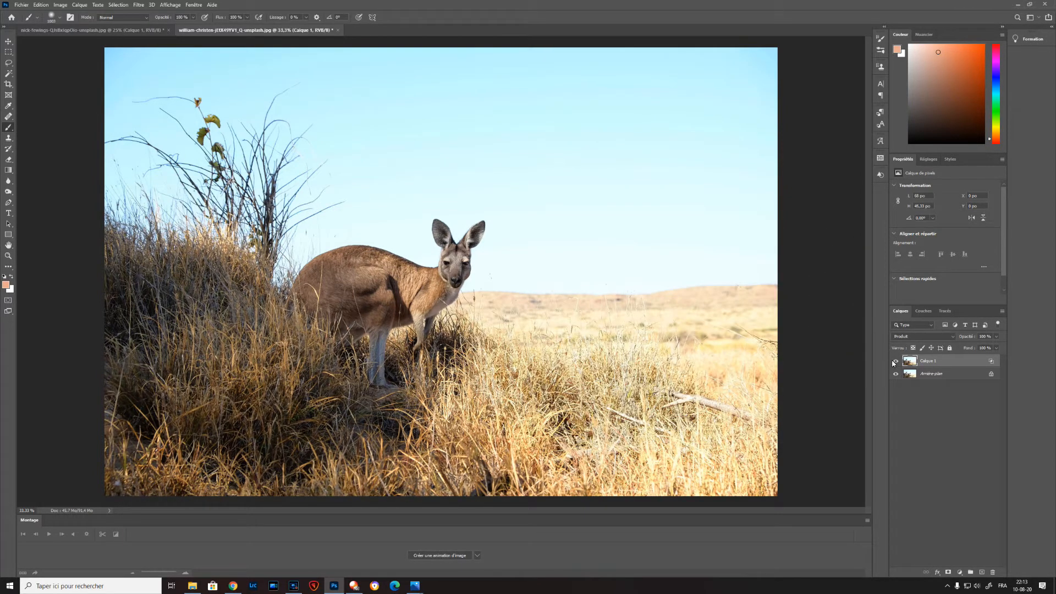
Compare the kangaroo photo with and without the Produit layer, and delete that layer
{"action": "left_click", "coordinate": [894, 361]}
{"action": "left_click", "coordinate": [894, 361]}
{"action": "left_click", "coordinate": [894, 361]}
{"action": "left_click", "coordinate": [895, 361]}
{"action": "left_click", "coordinate": [894, 362]}
{"action": "left_click", "coordinate": [895, 361]}
{"action": "left_click_drag", "start_coordinate": [951, 367], "coordinate": [992, 574]}
Add a Levels adjustment layer above the kangaroo background and darken its midtones to about 0.23
{"action": "left_click", "coordinate": [960, 572]}
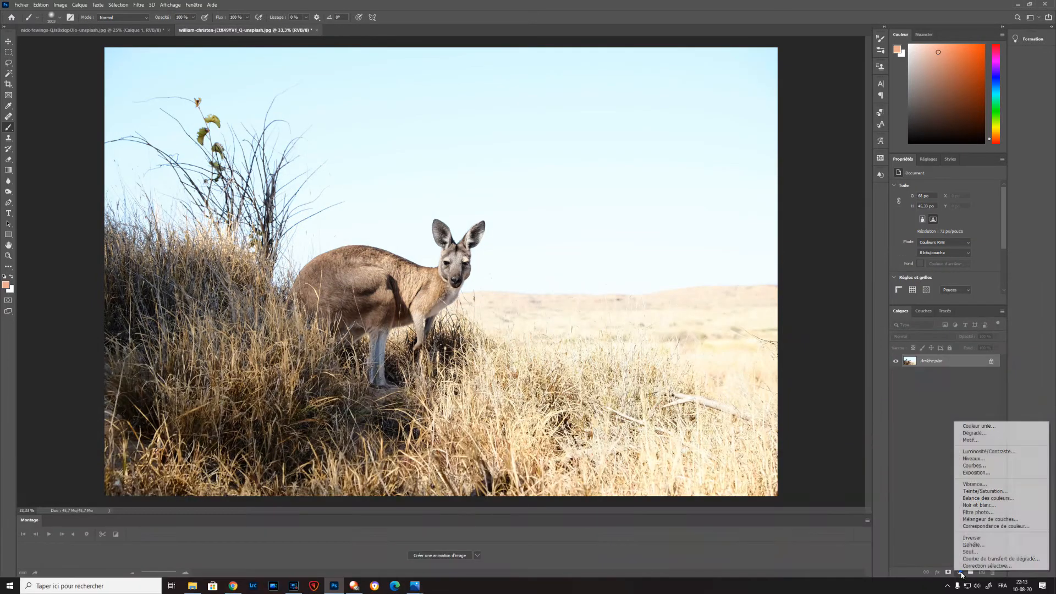
{"action": "left_click", "coordinate": [976, 458]}
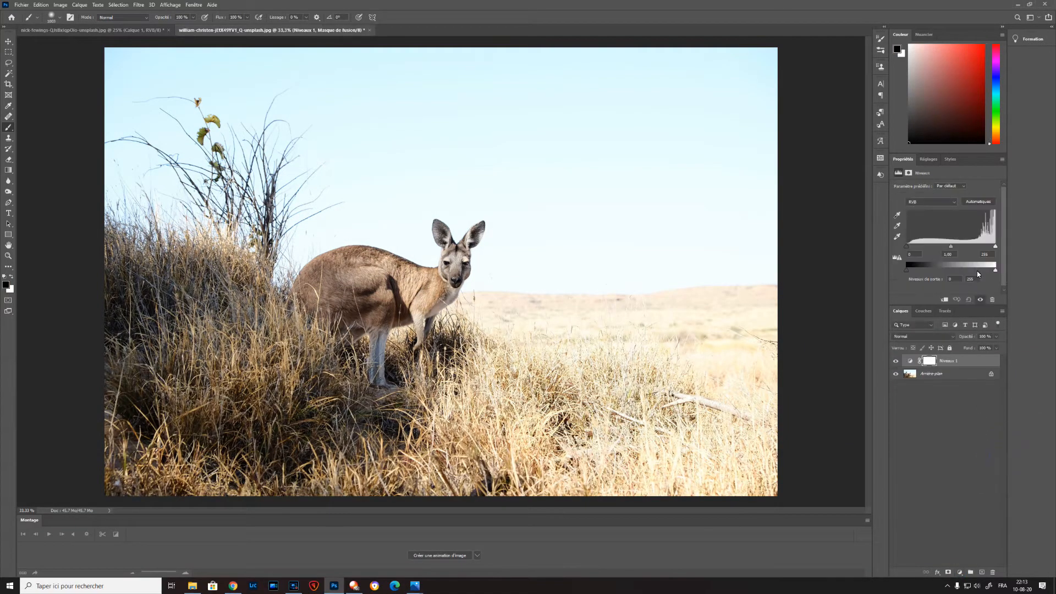
{"action": "mouse_move", "coordinate": [995, 247]}
{"action": "left_mouse_down"}
{"action": "mouse_move", "coordinate": [976, 247]}
{"action": "mouse_move", "coordinate": [1010, 249]}
{"action": "mouse_move", "coordinate": [956, 249]}
{"action": "mouse_move", "coordinate": [982, 250]}
{"action": "left_mouse_up"}
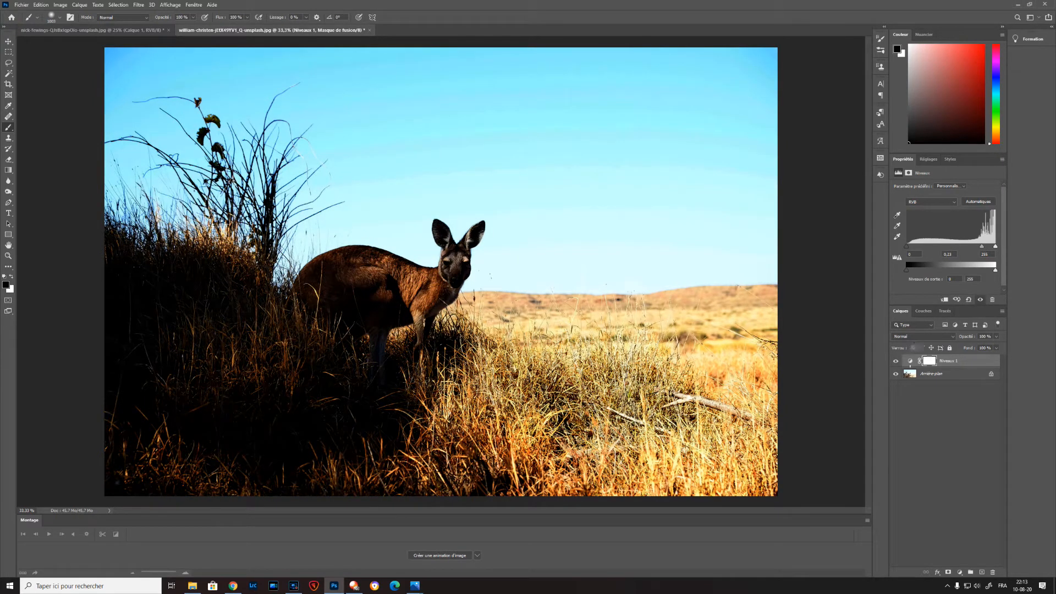
{"action": "mouse_move", "coordinate": [907, 270]}
{"action": "left_mouse_down"}
{"action": "mouse_move", "coordinate": [927, 270]}
{"action": "mouse_move", "coordinate": [886, 273]}
{"action": "left_mouse_up"}
{"action": "mouse_move", "coordinate": [994, 270]}
{"action": "left_mouse_down"}
{"action": "mouse_move", "coordinate": [983, 272]}
{"action": "mouse_move", "coordinate": [996, 273]}
{"action": "left_mouse_up"}
Split the Levels layer's Calque du dessous black slider up to 255, raise its lower half and compare the photo with and without the layer
{"action": "left_click", "coordinate": [938, 573]}
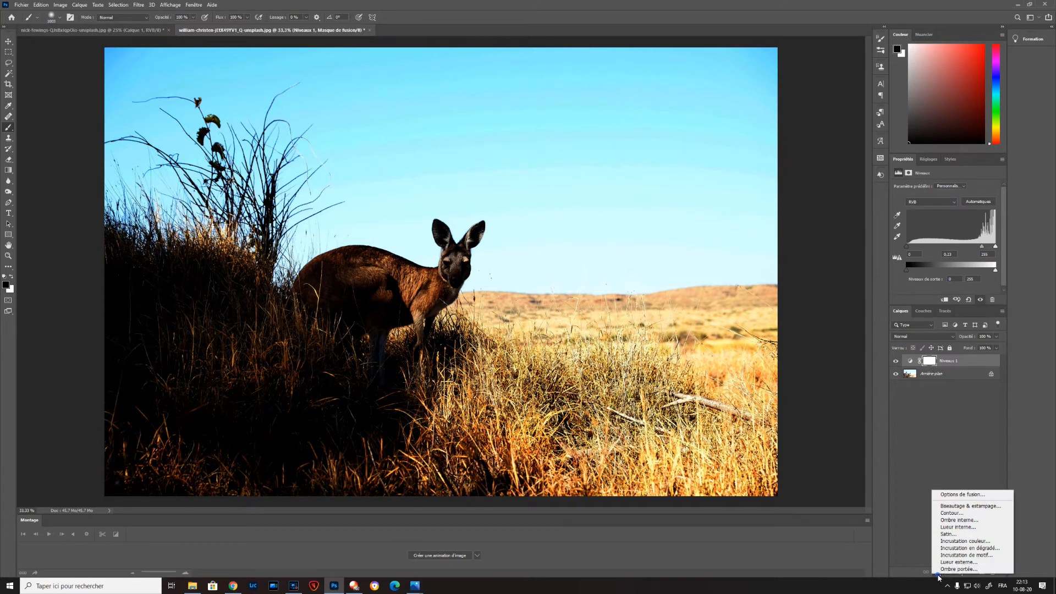
{"action": "left_click", "coordinate": [949, 495]}
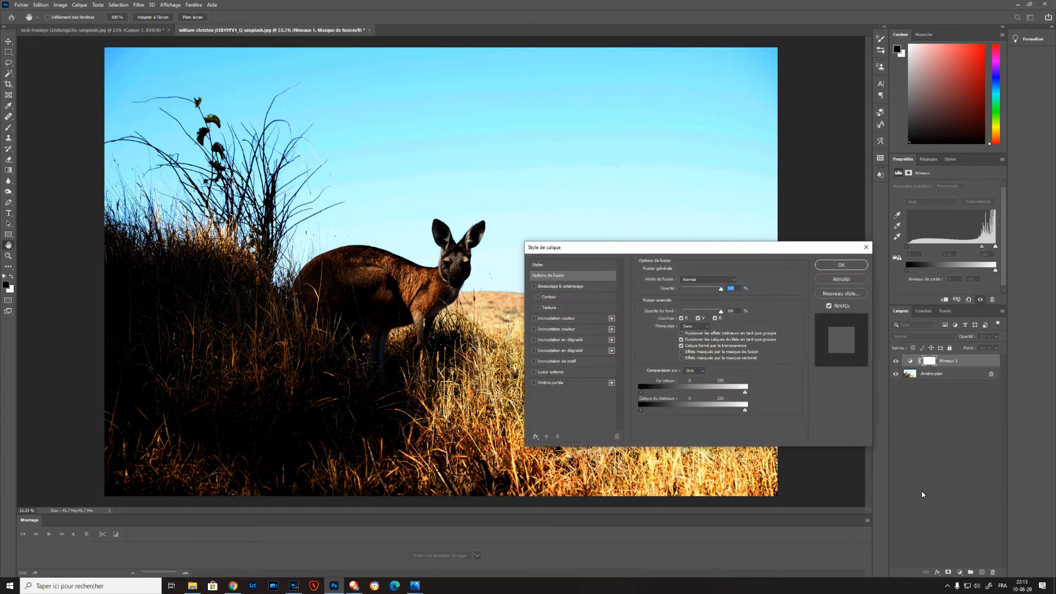
{"action": "left_click_drag", "start_coordinate": [641, 410], "coordinate": [789, 421]}
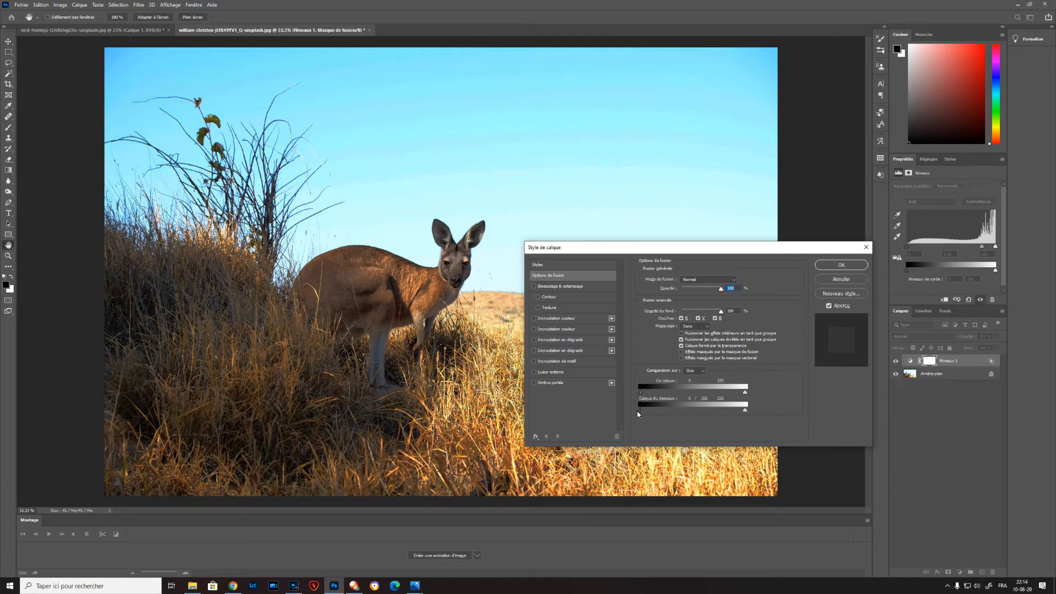
{"action": "left_click_drag", "start_coordinate": [651, 412], "coordinate": [657, 412]}
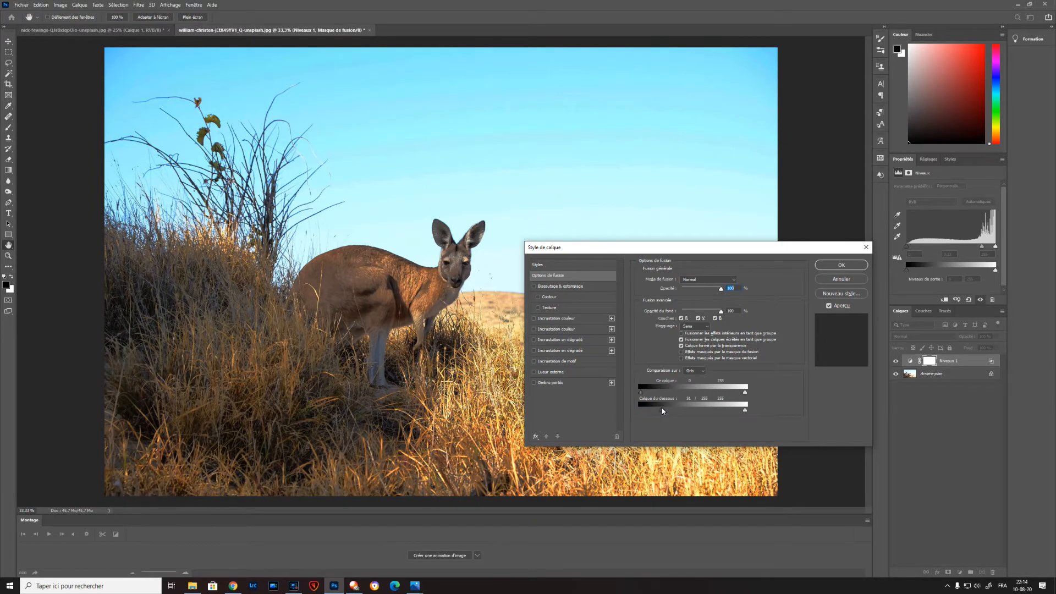
{"action": "left_click", "coordinate": [840, 265]}
{"action": "key", "text": "b"}
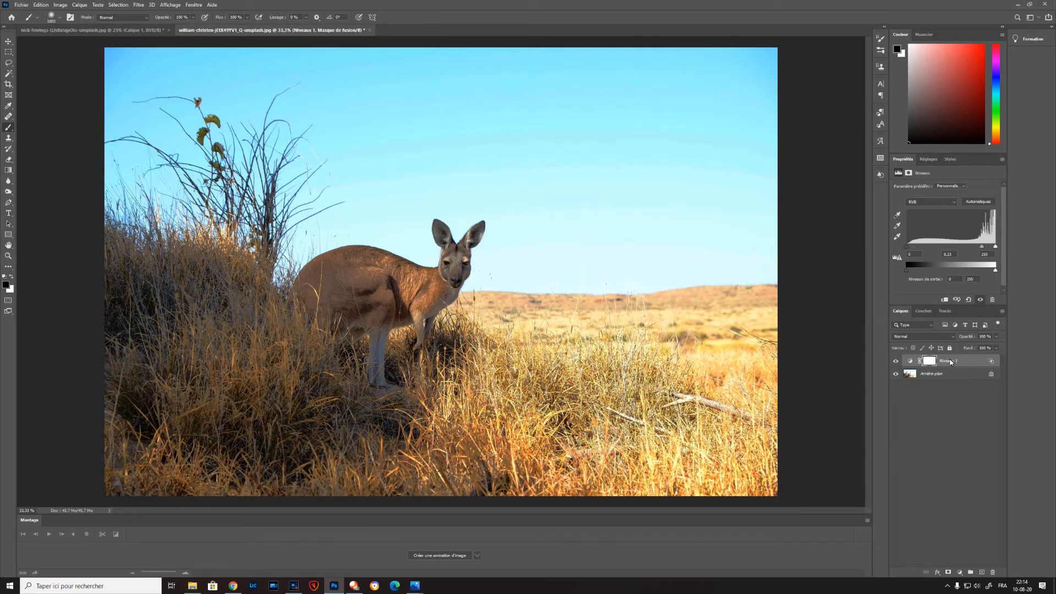
{"action": "left_click", "coordinate": [895, 362]}
{"action": "left_click", "coordinate": [896, 362]}
{"action": "left_click", "coordinate": [896, 362]}
{"action": "left_click", "coordinate": [895, 362]}
Fine-tune the Levels adjustment with midtones at about 0.23 and the output black level at 28
{"action": "left_click_drag", "start_coordinate": [995, 247], "coordinate": [980, 248]}
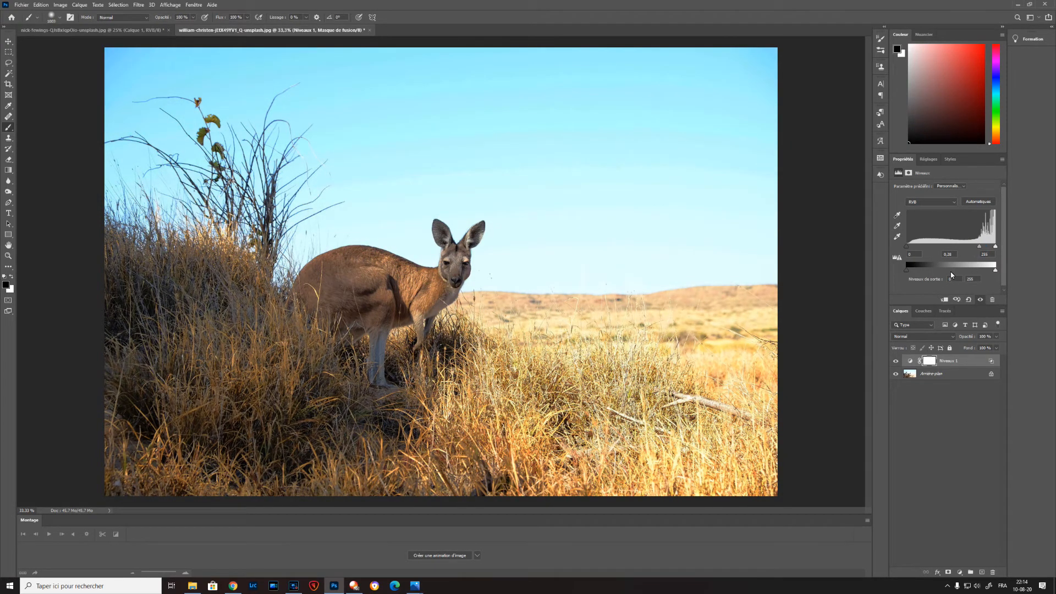
{"action": "mouse_move", "coordinate": [905, 271]}
{"action": "left_mouse_down"}
{"action": "mouse_move", "coordinate": [931, 271]}
{"action": "mouse_move", "coordinate": [909, 272]}
{"action": "left_mouse_up"}
{"action": "mouse_move", "coordinate": [995, 270]}
{"action": "left_mouse_down"}
{"action": "mouse_move", "coordinate": [985, 269]}
{"action": "mouse_move", "coordinate": [1000, 273]}
{"action": "left_mouse_up"}
{"action": "left_click_drag", "start_coordinate": [905, 270], "coordinate": [917, 275]}
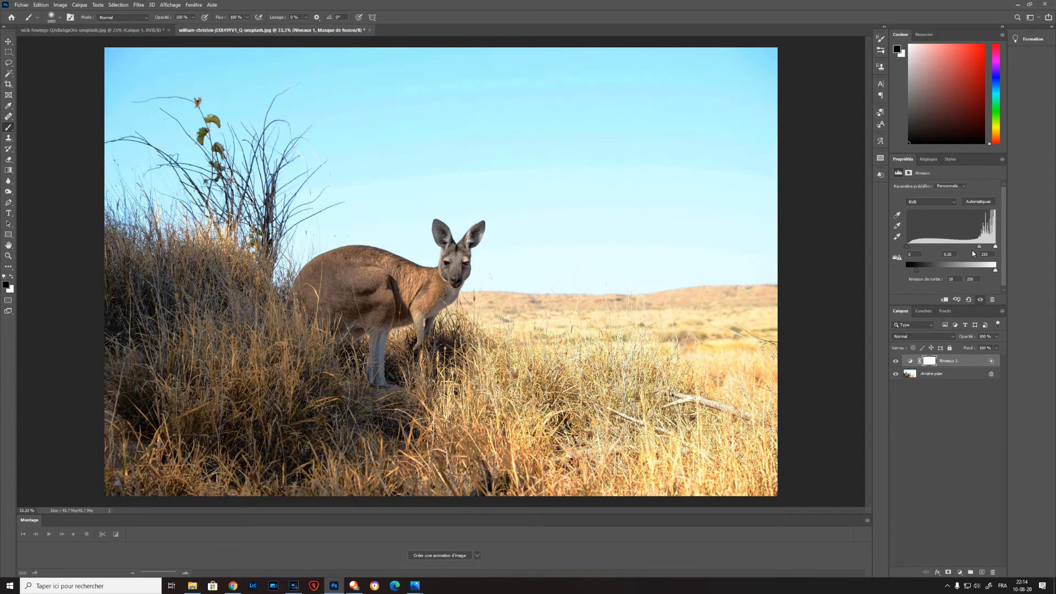
{"action": "left_click_drag", "start_coordinate": [978, 246], "coordinate": [983, 248]}
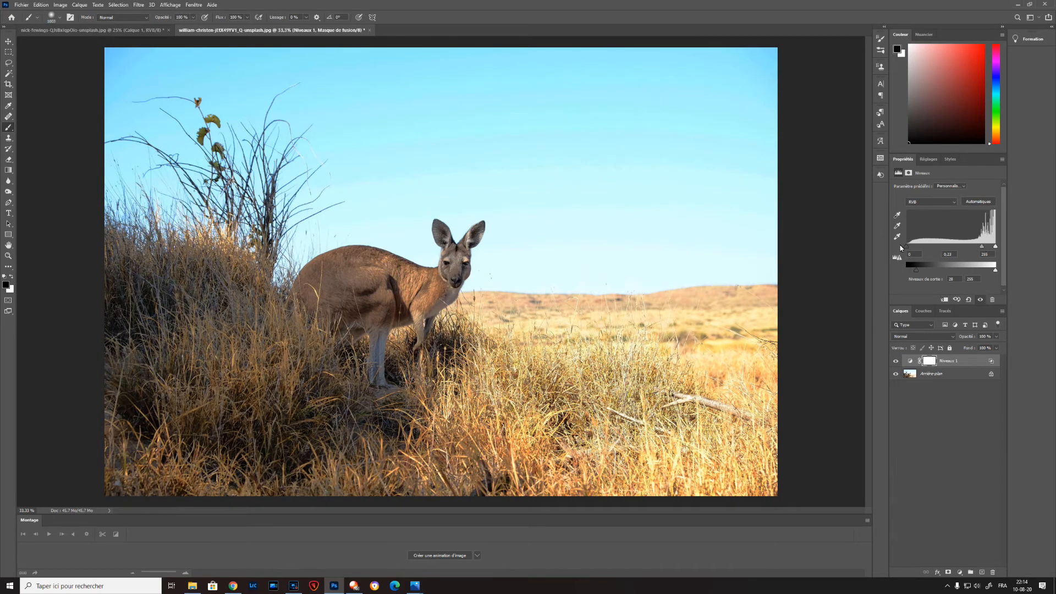